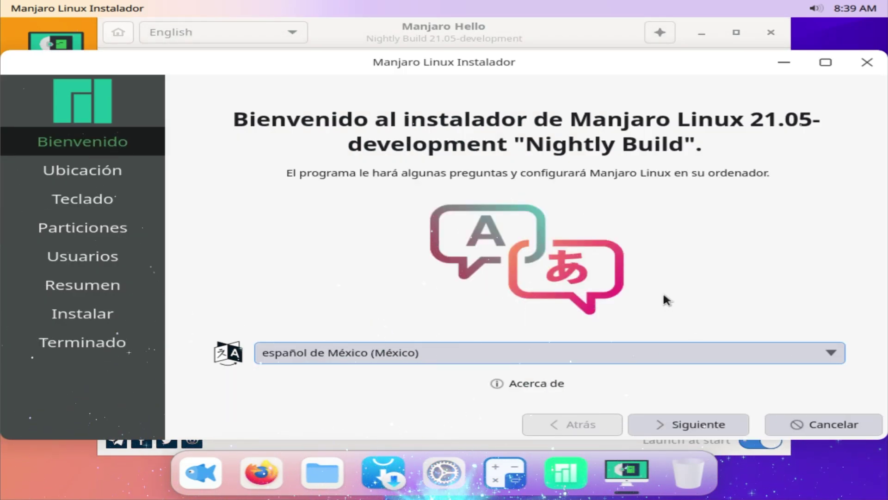
Switch the installer to American English and advance past the Location and Keyboard pages
click(448, 352)
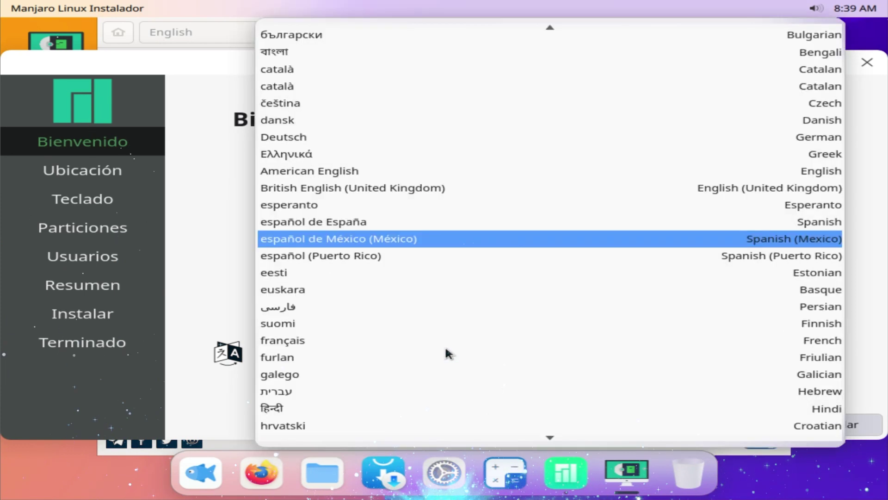
click(380, 176)
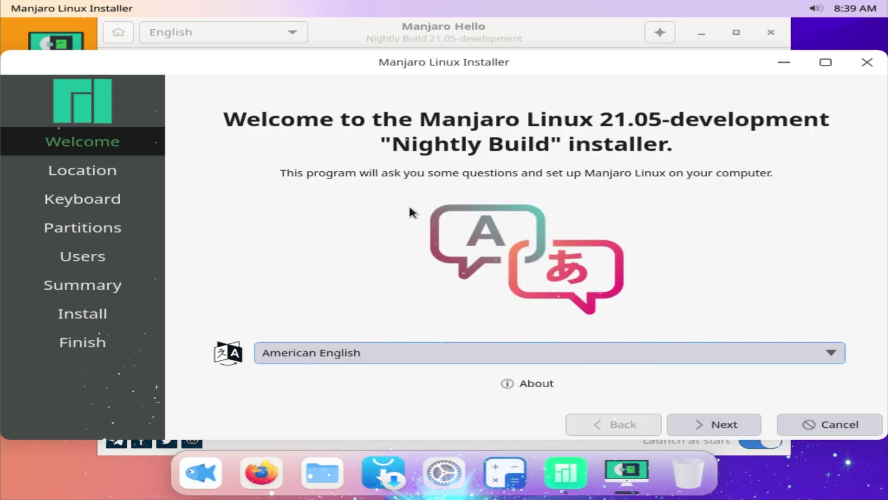
click(735, 420)
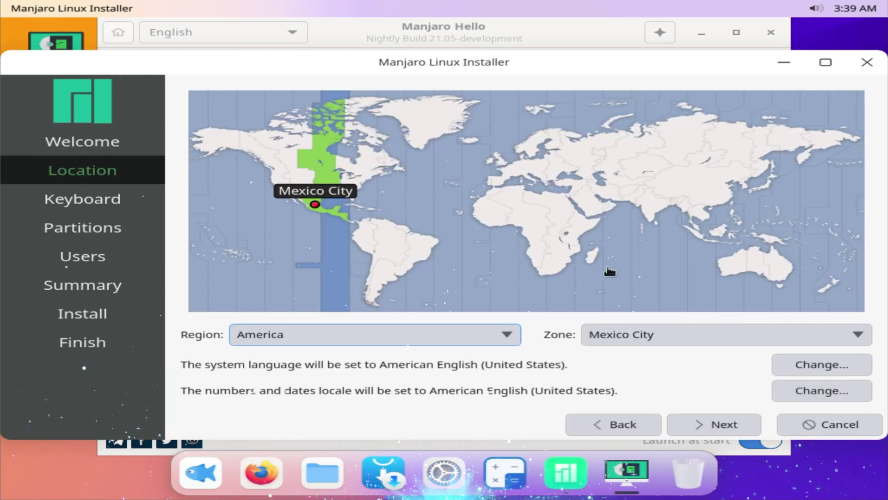
click(731, 425)
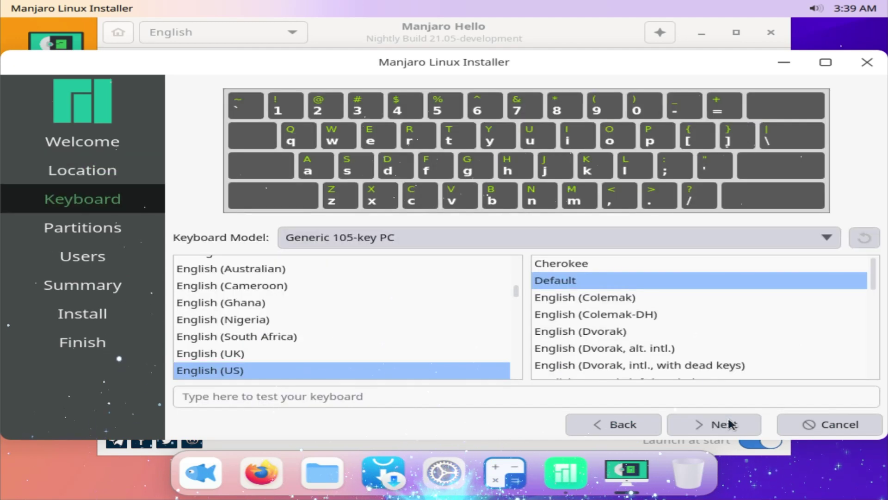
click(726, 427)
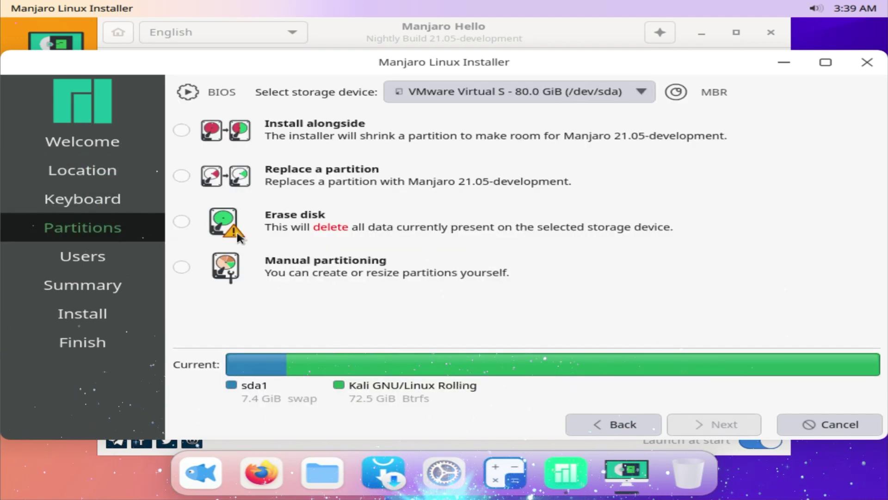
Choose Erase disk for the 80.0 GiB drive and continue to the Users page
click(184, 221)
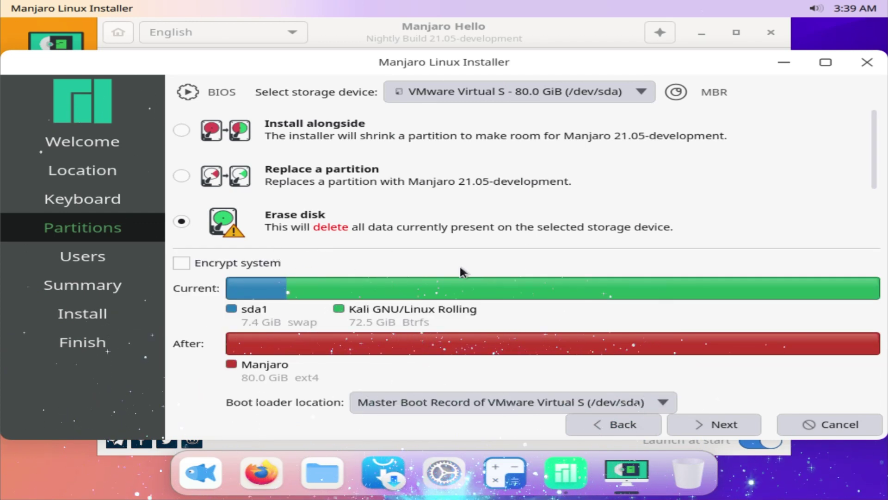
click(703, 424)
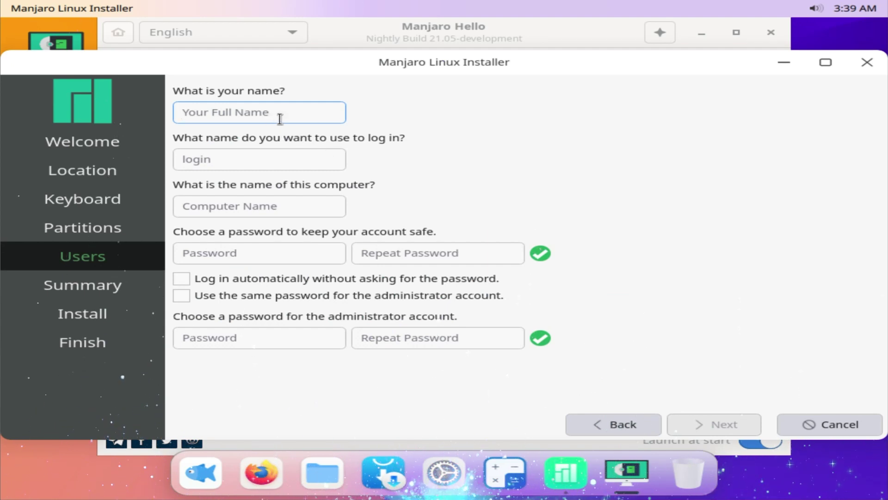
Enter the user's name and replace the auto-generated computer name with 'kurumi'
text(zatiel)
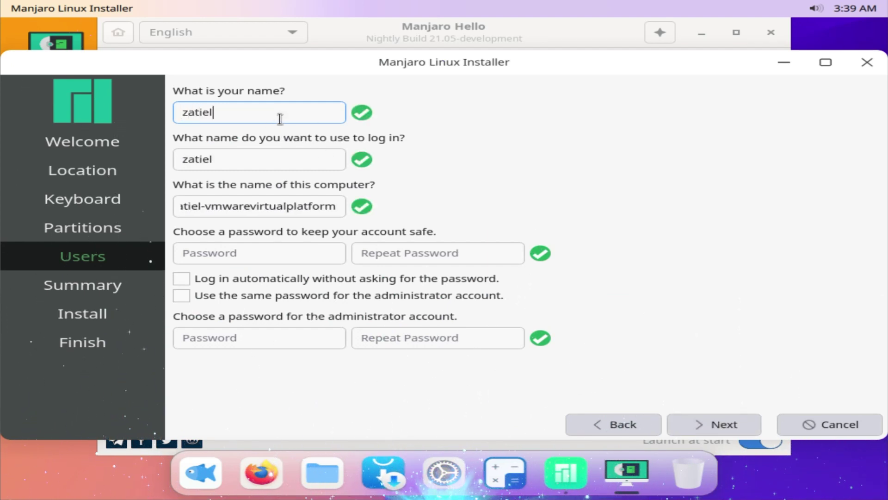
drag(218, 206, 374, 206)
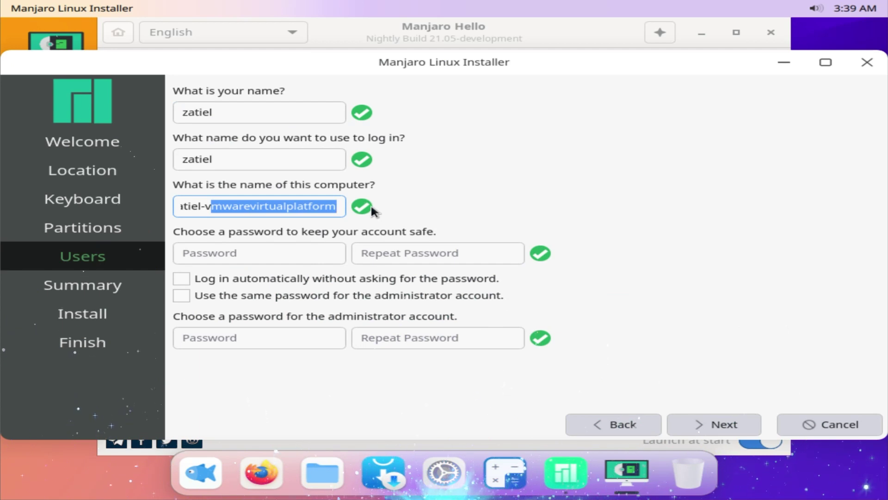
key(BackSpace)
key(BackSpace)
key(BackSpace)
key(BackSpace)
key(BackSpace)
key(BackSpace)
key(BackSpace)
key(BackSpace)
key(BackSpace)
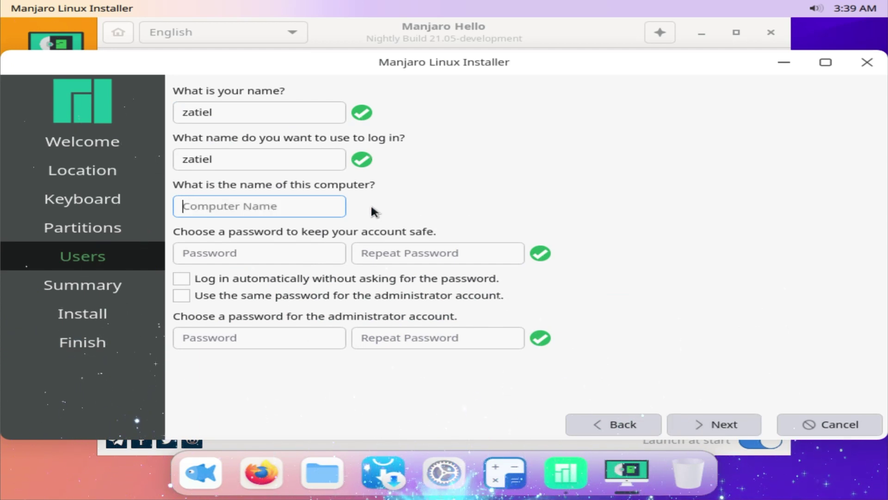
text(kurumi)
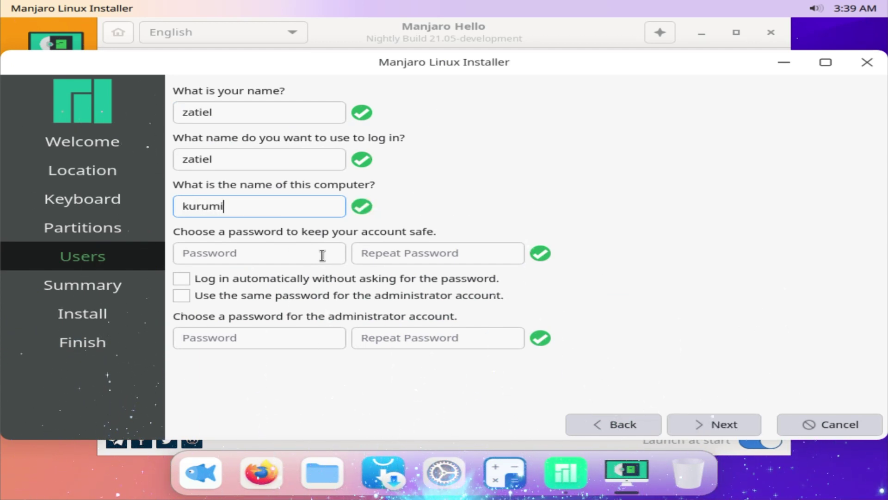
Enter and repeat the account password, reuse it for the administrator, and continue to Summary
click(315, 253)
text(12345)
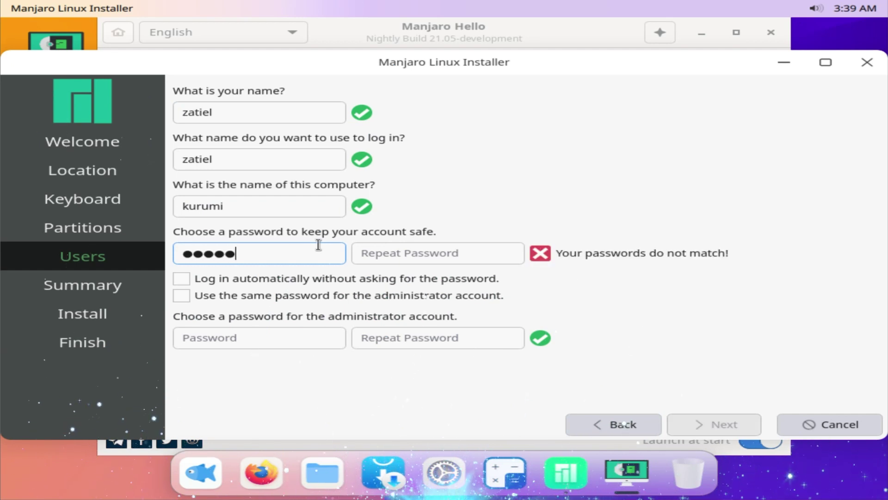
click(397, 248)
text(12345)
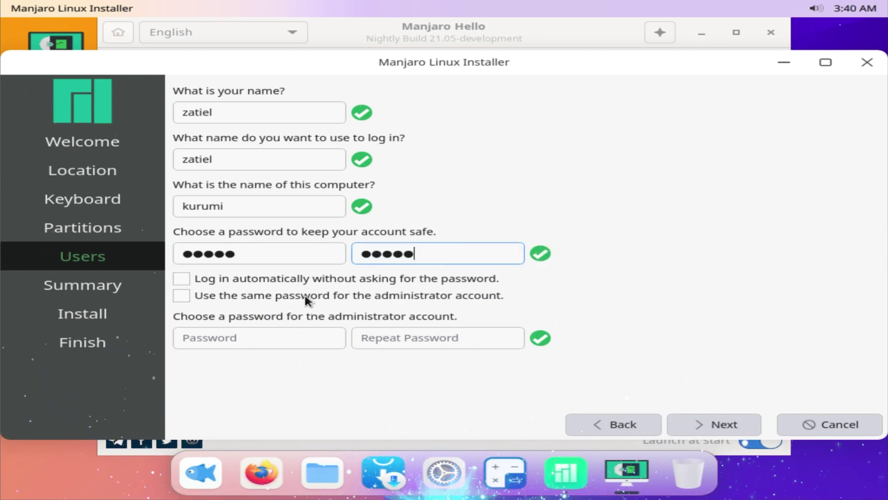
click(293, 296)
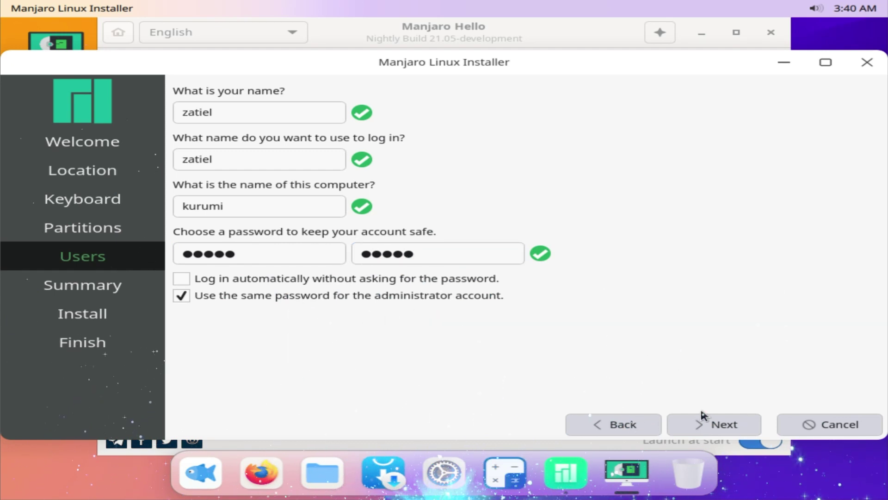
click(703, 420)
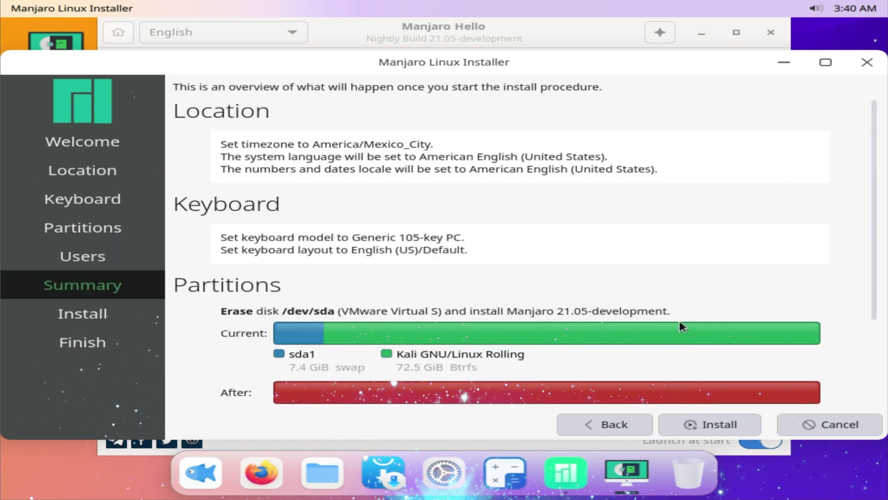
Start installing Manjaro 21.05-development and confirm Install now to modify the disk
click(708, 419)
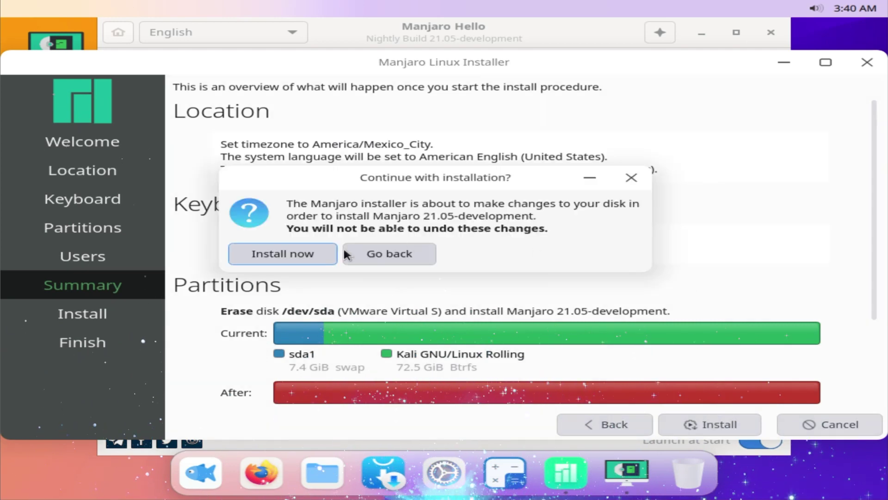
click(314, 250)
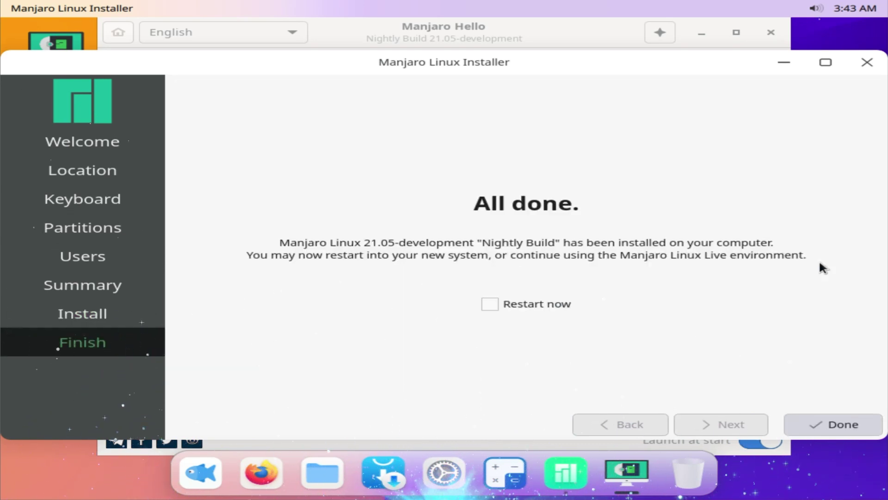
Tick Restart now and finish the installer to reboot into the new system
click(558, 307)
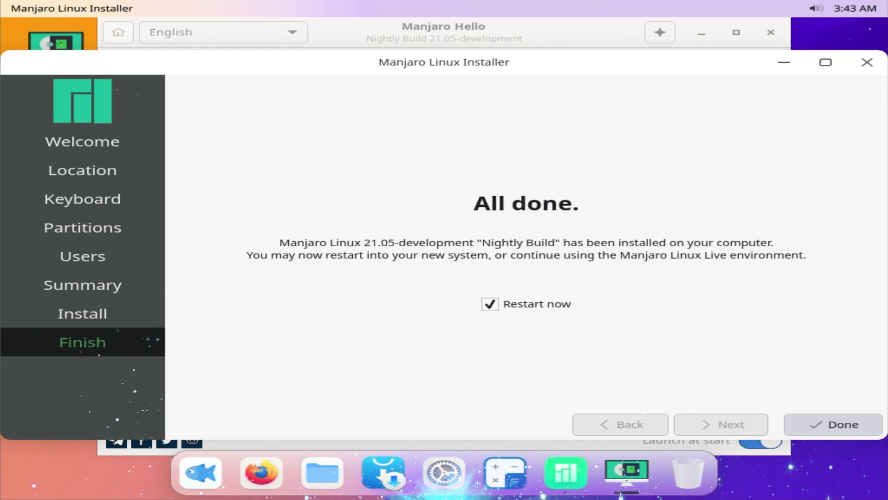
click(811, 420)
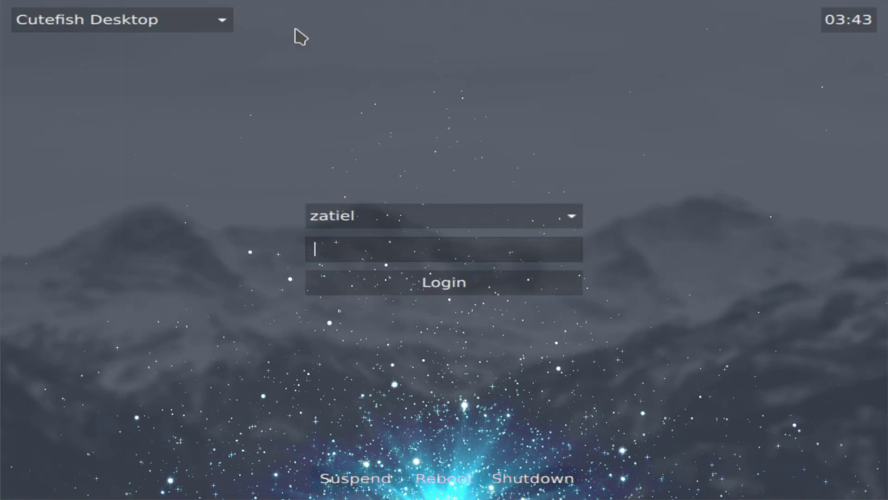
Log into the Cutefish Desktop session with the account password and close Manjaro Hello
click(227, 22)
click(227, 23)
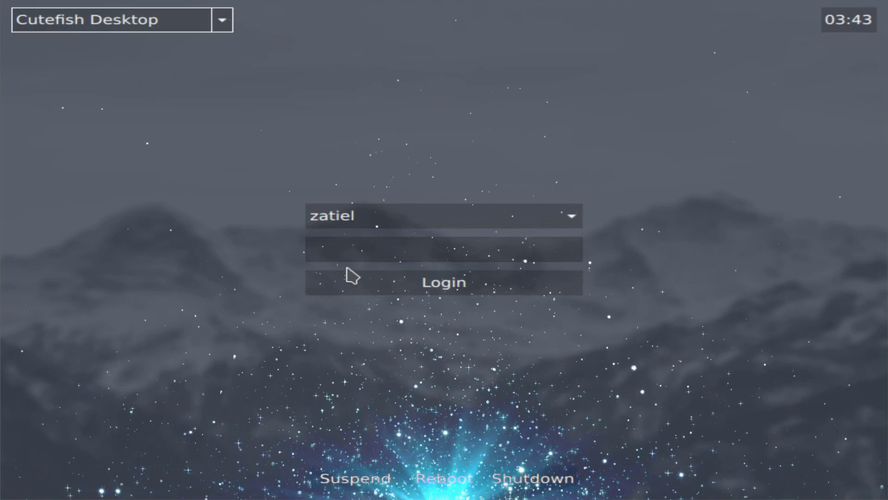
text(****)
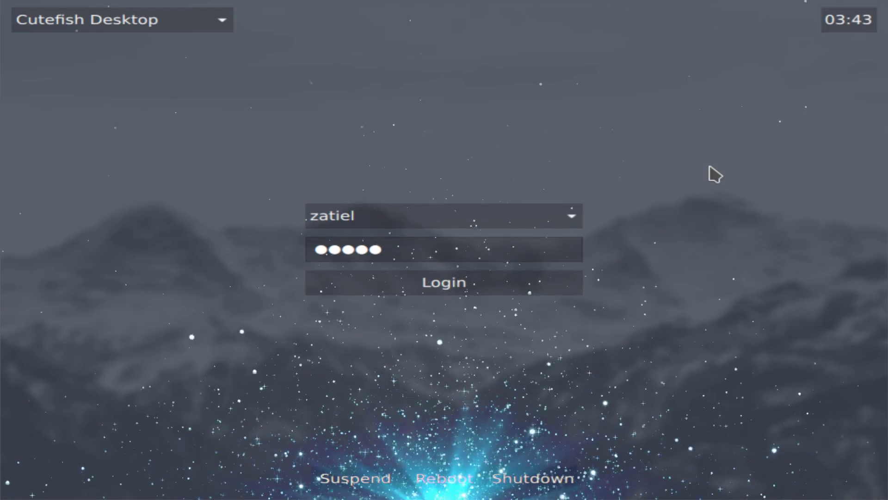
key(Return)
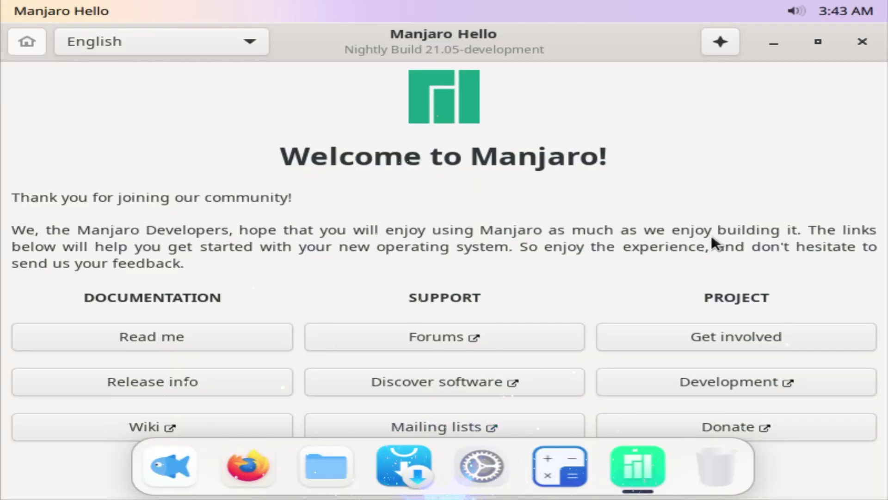
click(862, 42)
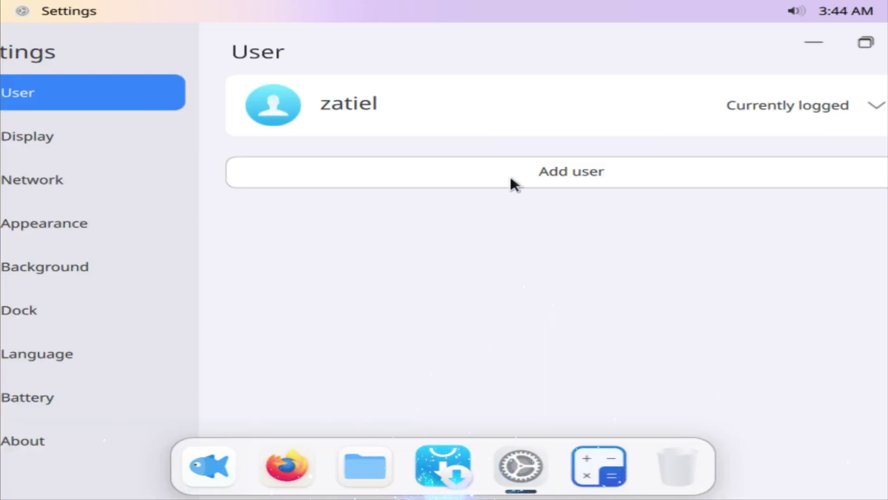
Set the display resolution to 1920x1440 in the Display settings
click(79, 135)
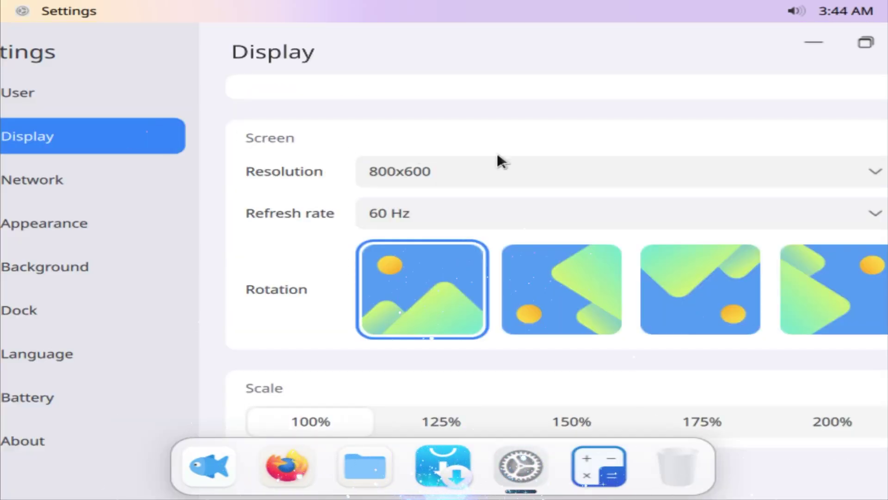
click(437, 170)
click(437, 171)
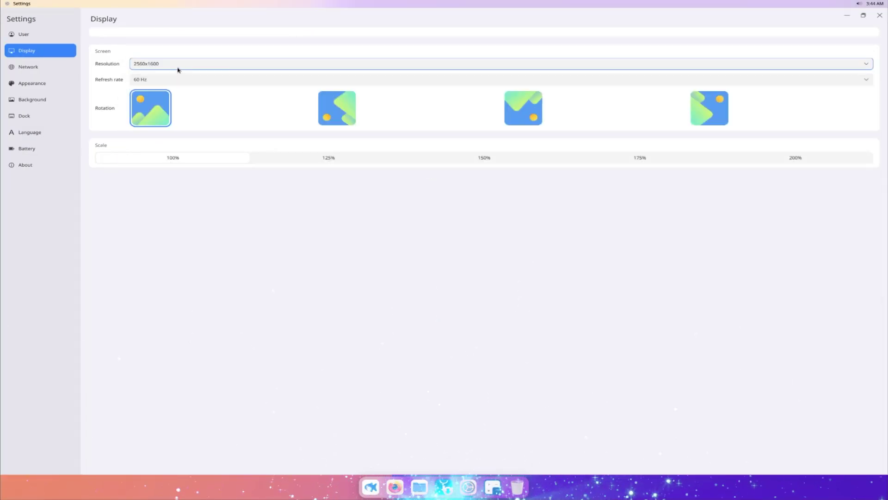
click(149, 68)
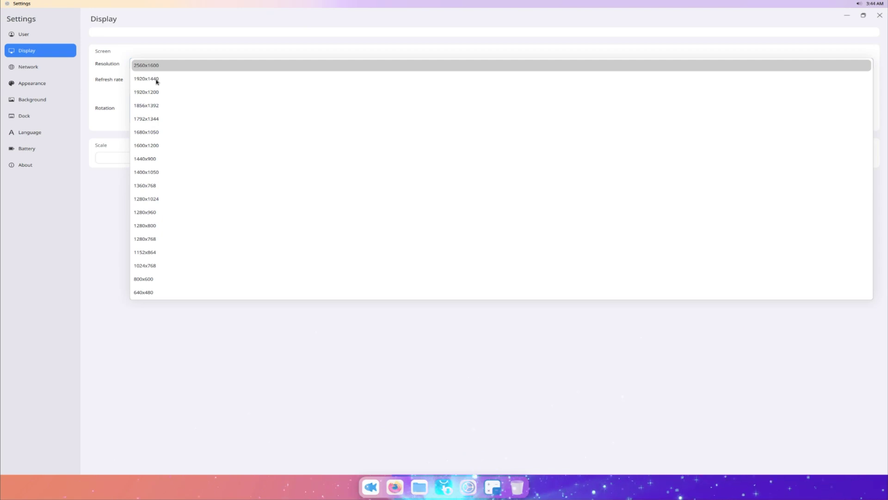
click(157, 80)
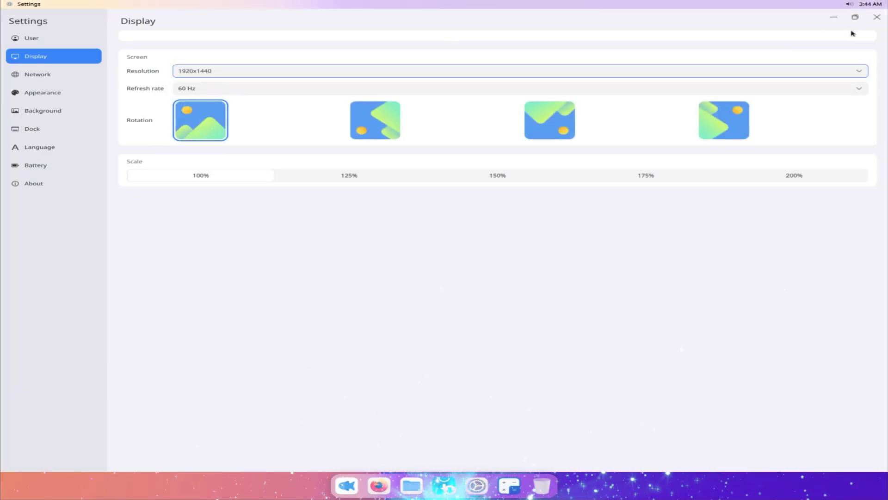
Close Settings and launch Konsole from the application launcher
click(877, 17)
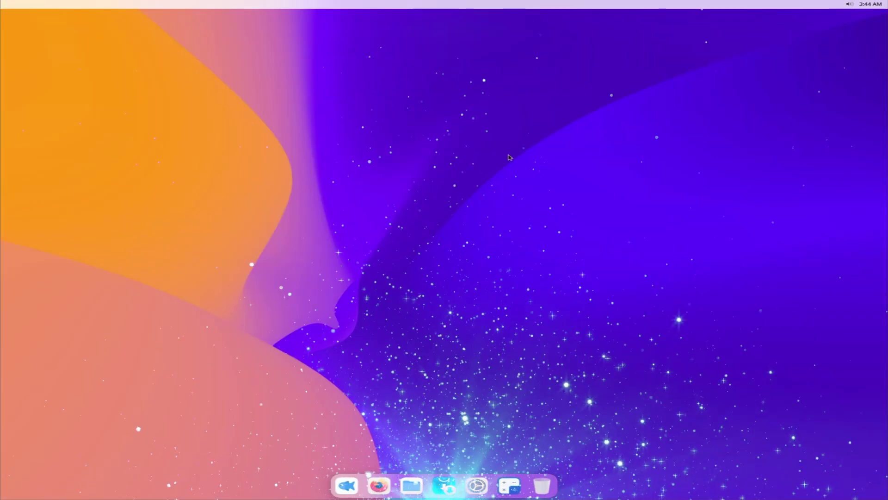
click(347, 485)
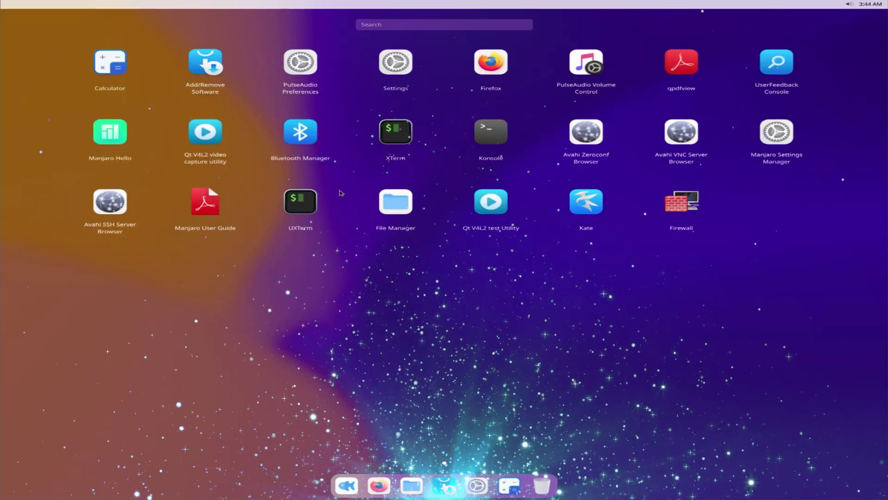
click(487, 145)
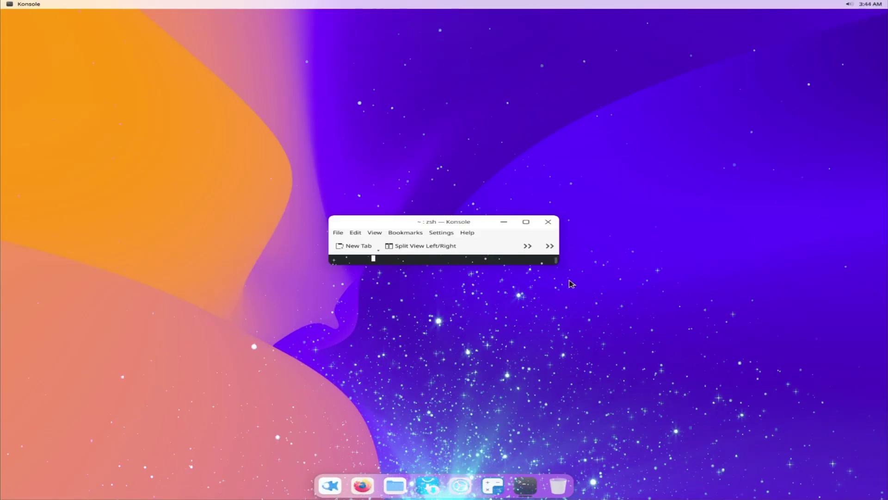
Enlarge and reposition the Konsole window, then get a root shell with sudo su
drag(553, 264, 641, 412)
drag(503, 224, 442, 97)
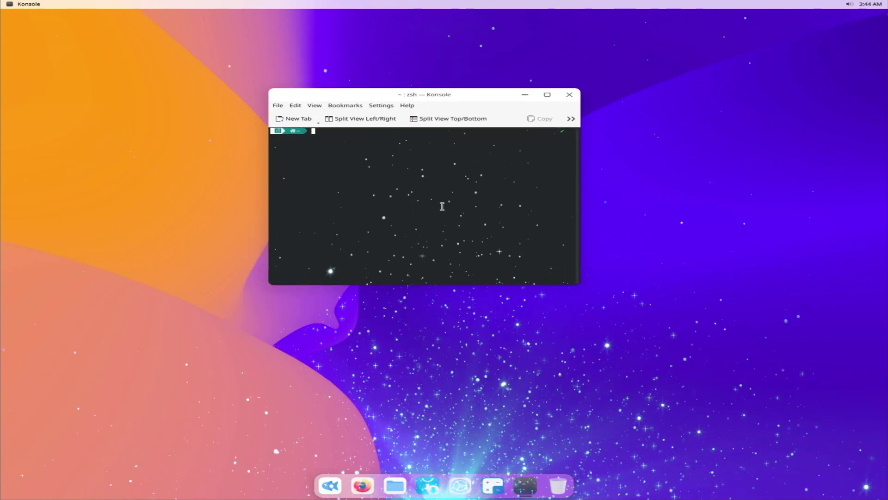
key(Return)
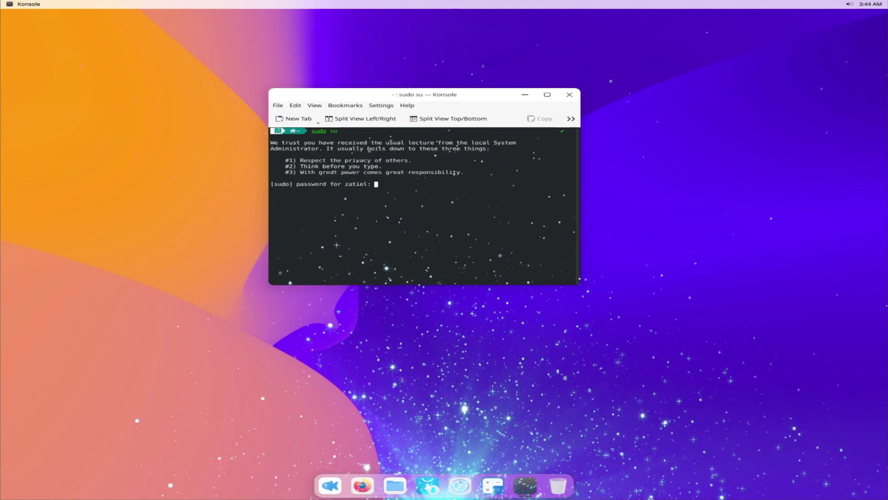
key(Return)
Run sudo pacman -Syu and answer y to start the full system upgrade
text(sudo pacman /)
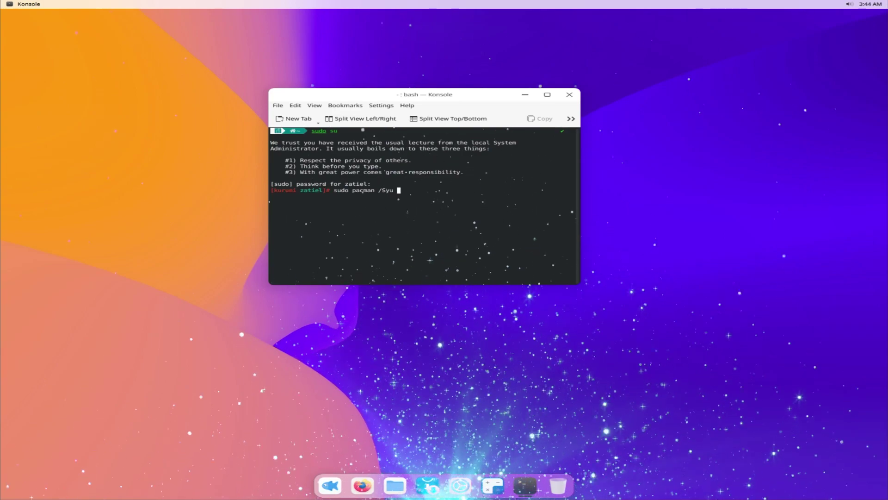
key(BackSpace)
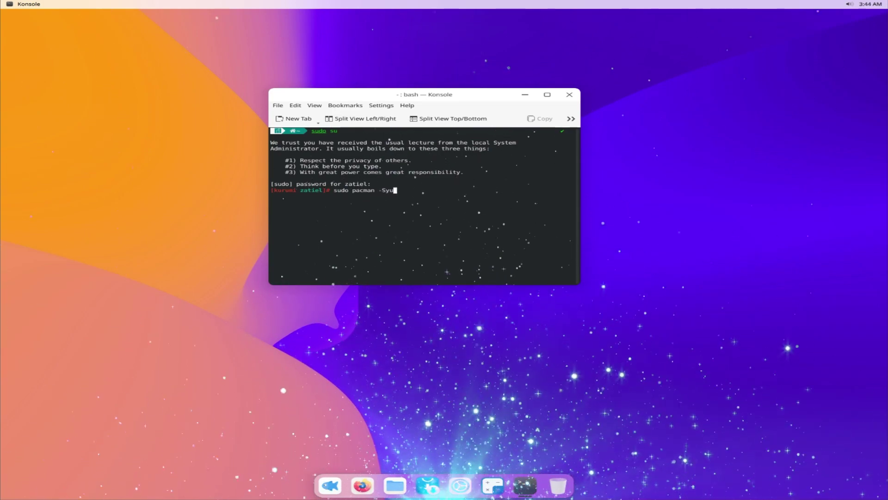
text(-Syu)
key(Return)
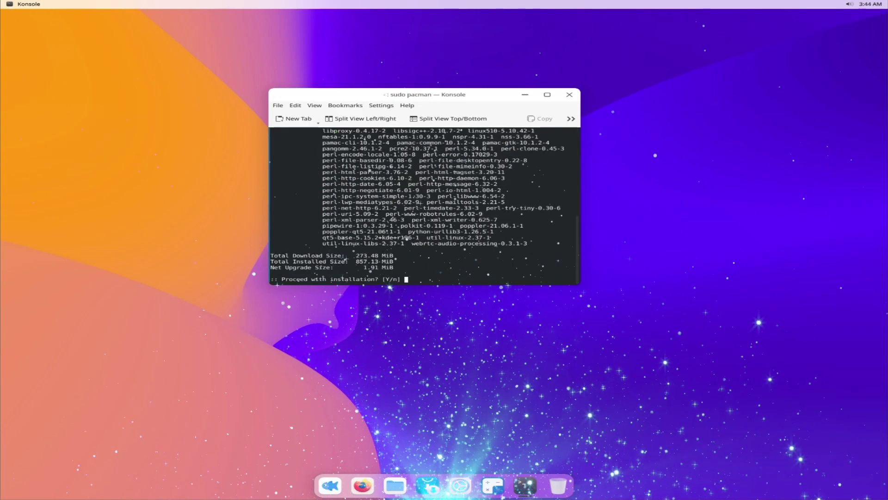
text(y)
key(Return)
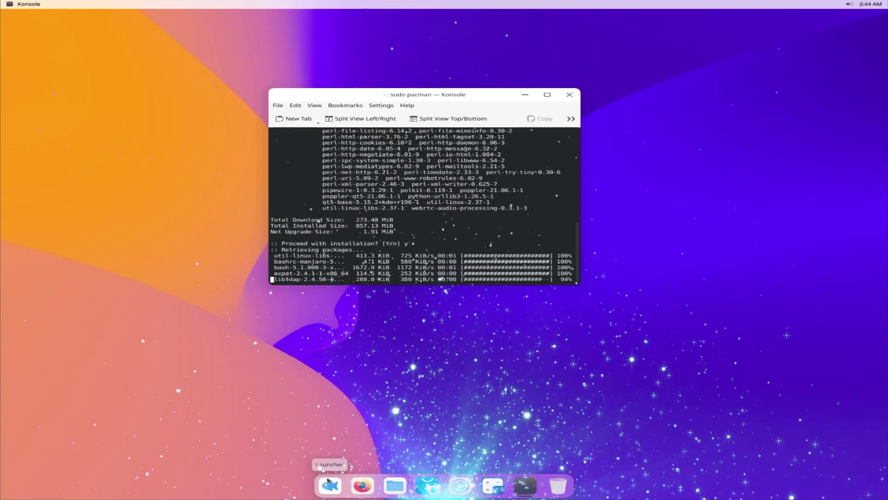
click(328, 484)
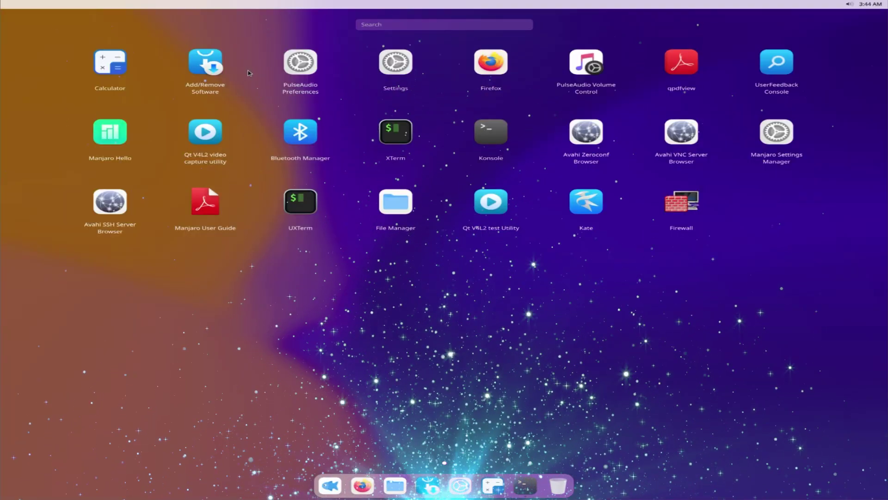
click(202, 72)
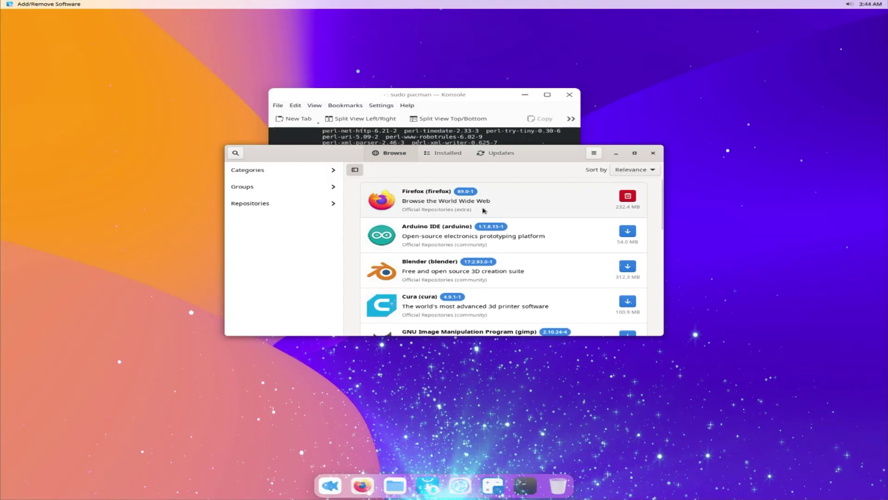
click(635, 152)
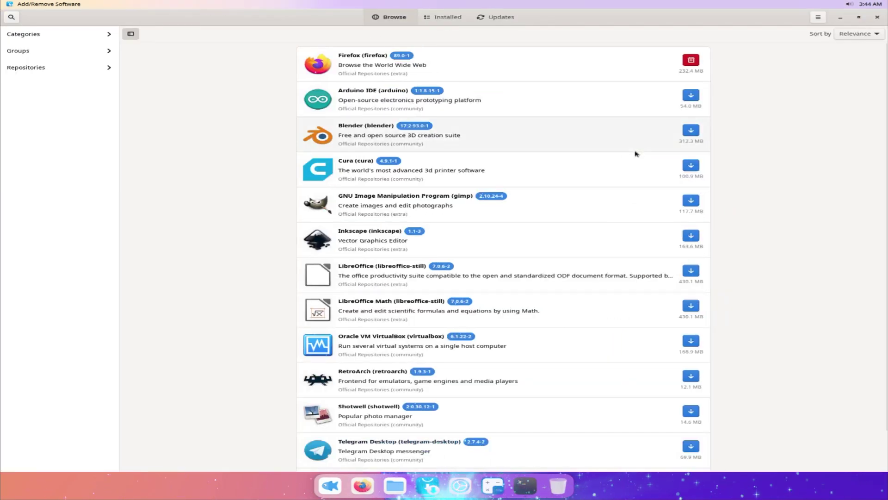
scroll(555, 231, down, 1)
scroll(555, 237, up, 1)
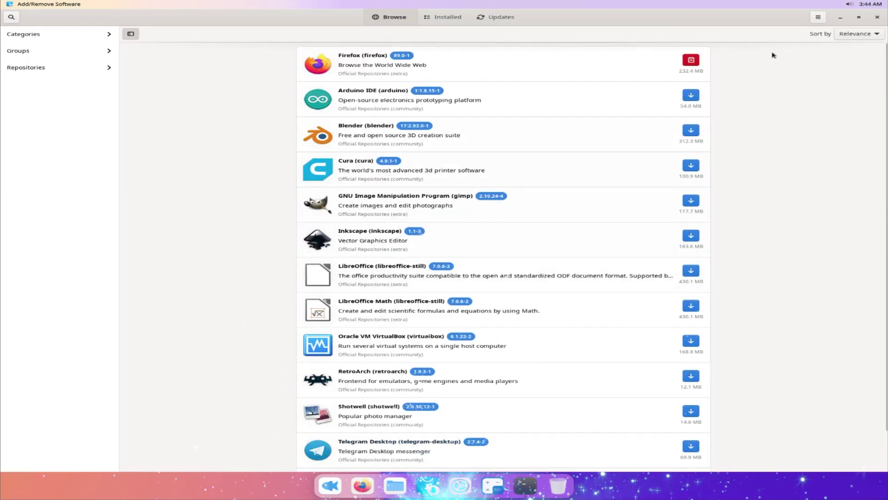
click(877, 17)
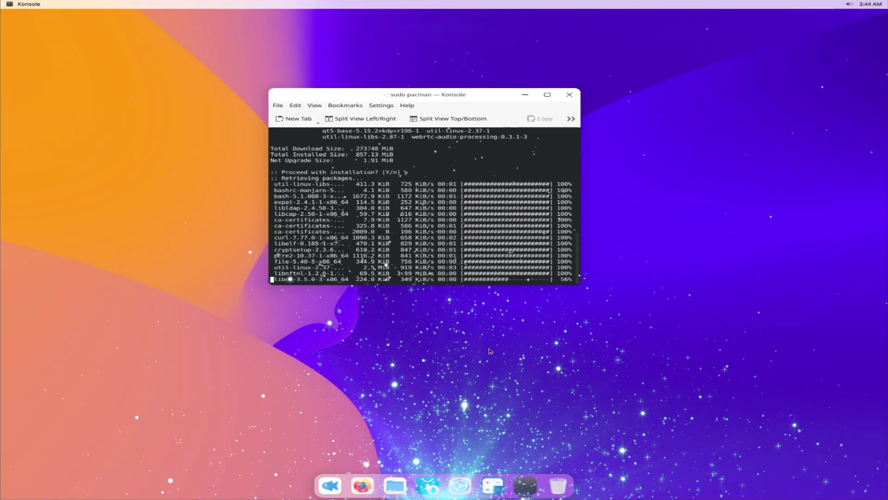
click(330, 485)
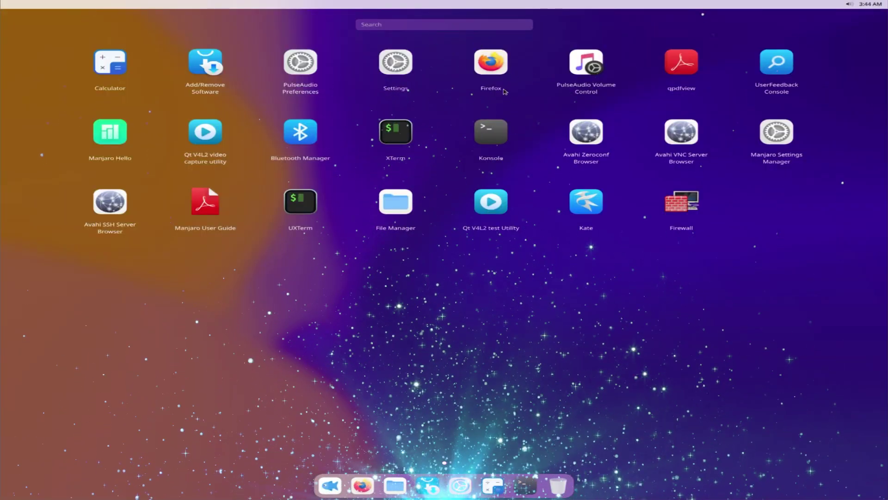
click(496, 74)
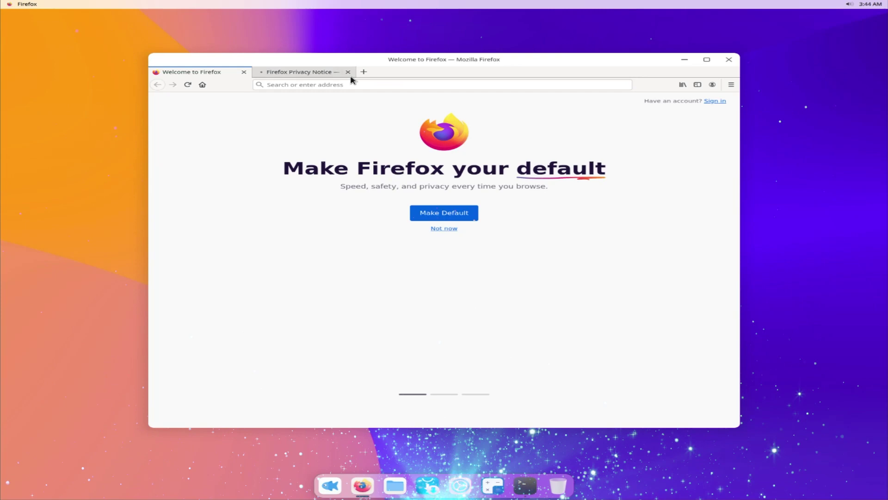
click(348, 72)
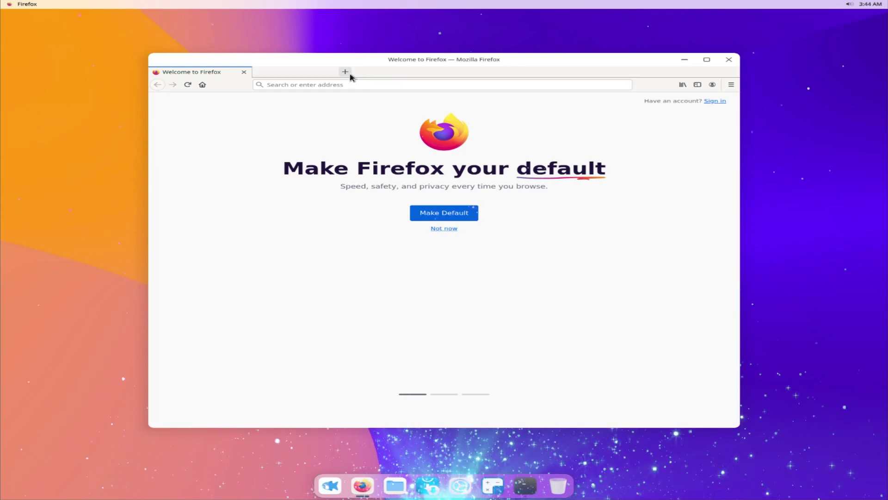
click(731, 85)
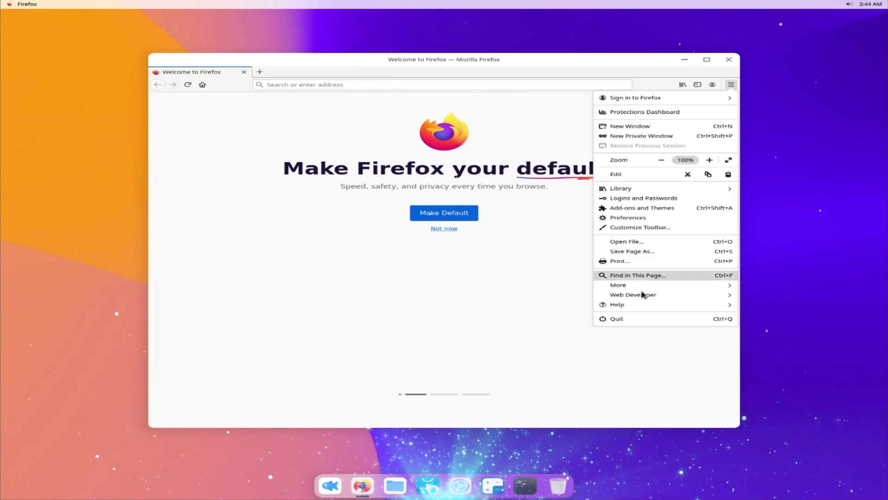
click(630, 303)
click(630, 164)
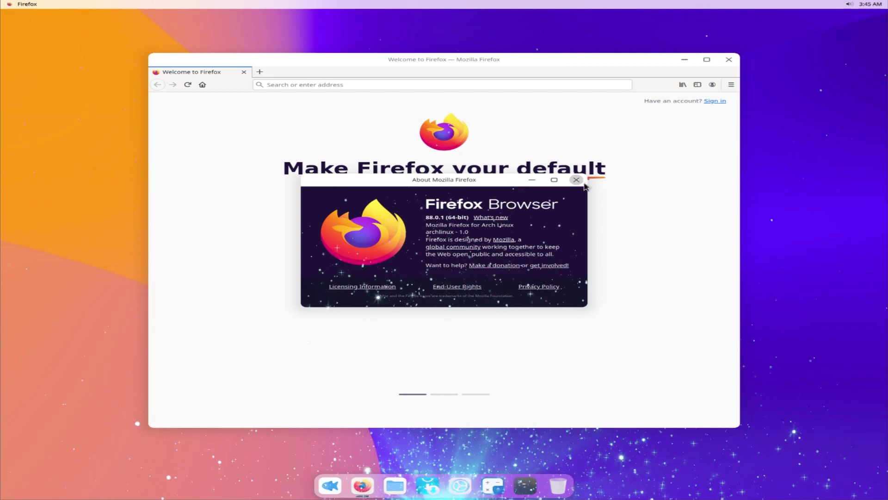
click(576, 180)
click(729, 60)
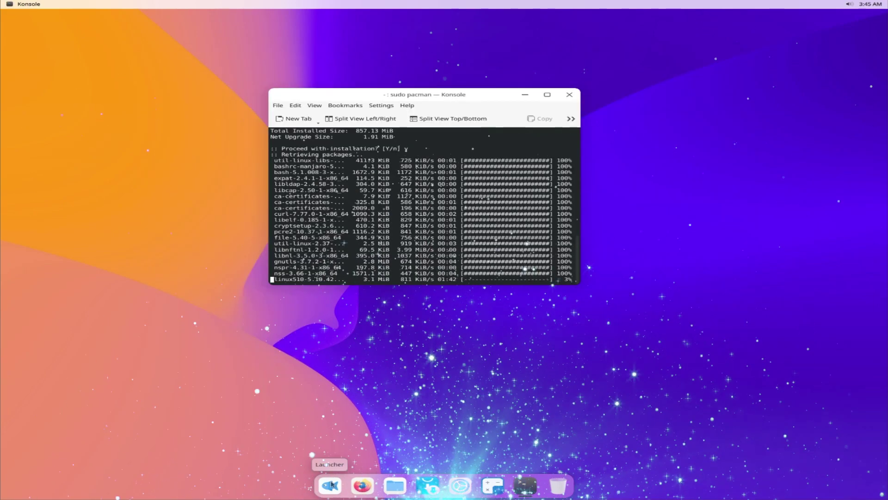
Launch the qpdfview PDF viewer from the launcher and close it again
click(331, 484)
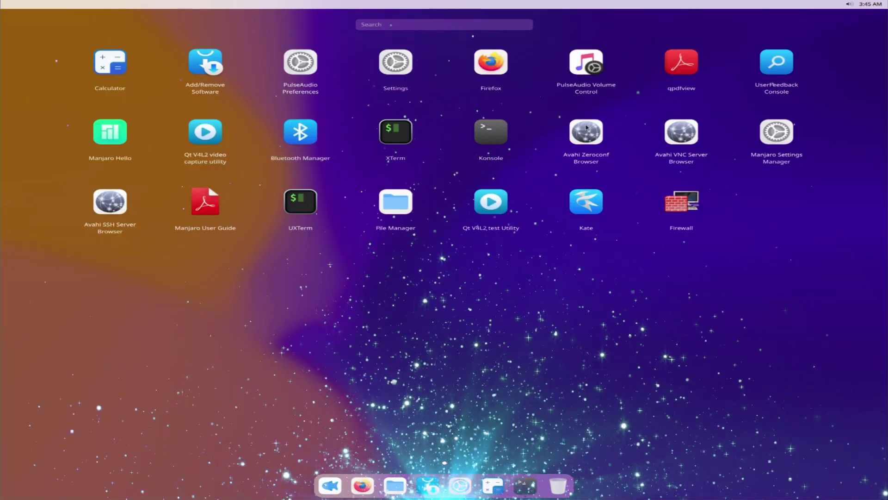
click(681, 62)
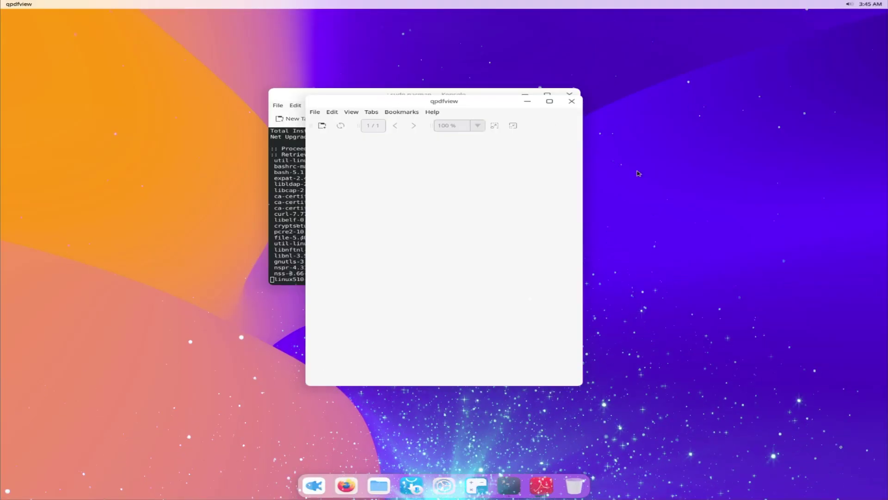
click(572, 101)
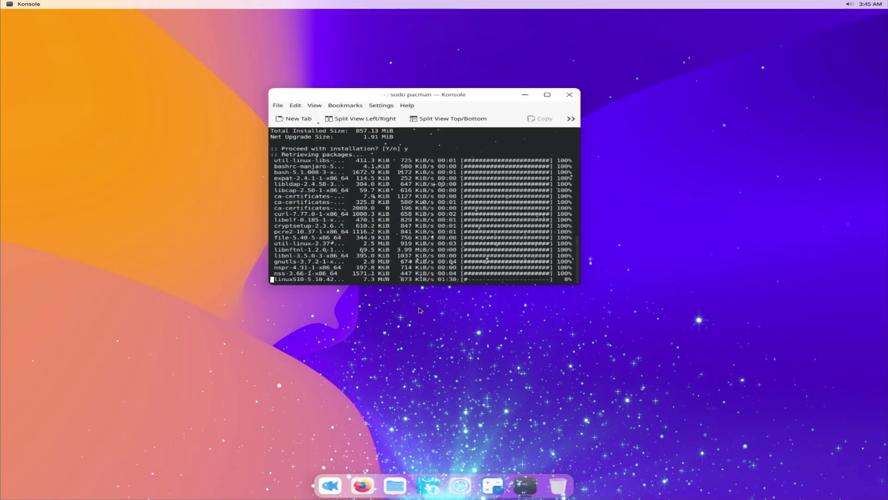
Launch the Kate text editor, close it, and bring the launcher back up
click(331, 487)
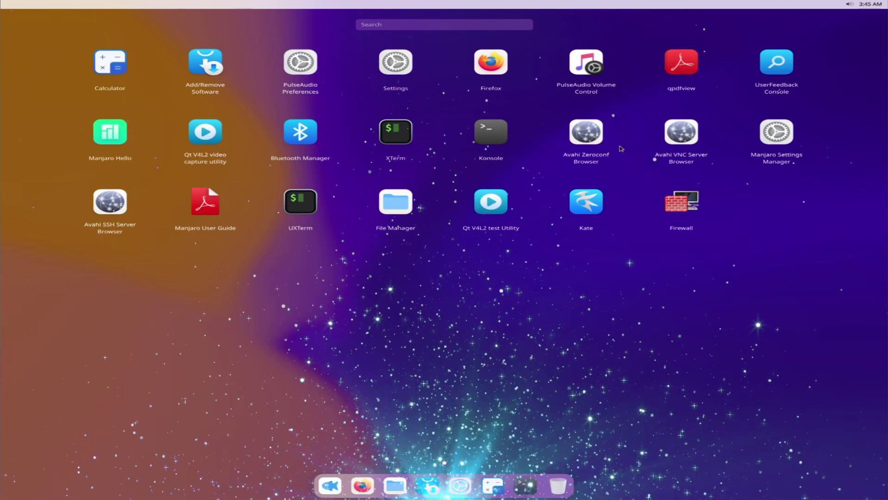
click(585, 203)
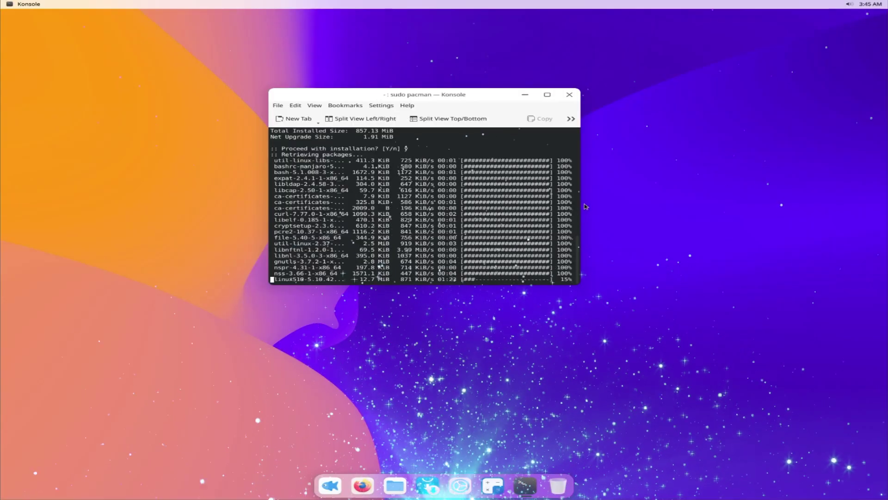
click(583, 156)
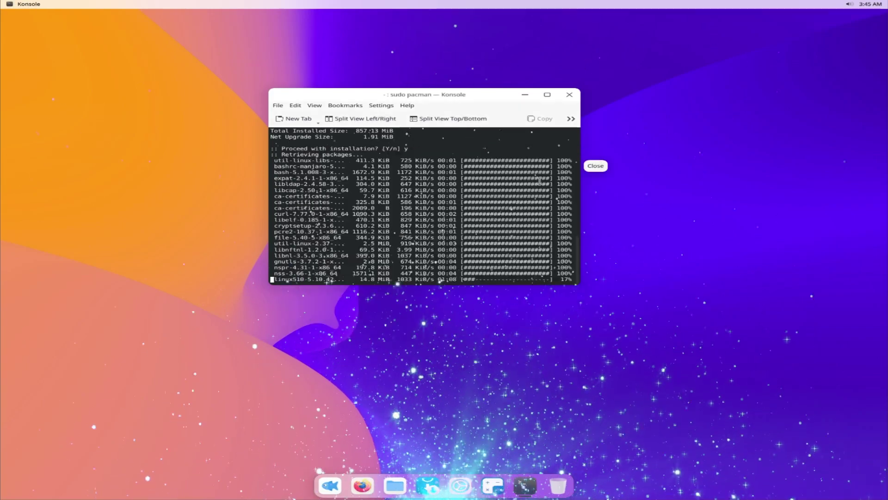
click(331, 491)
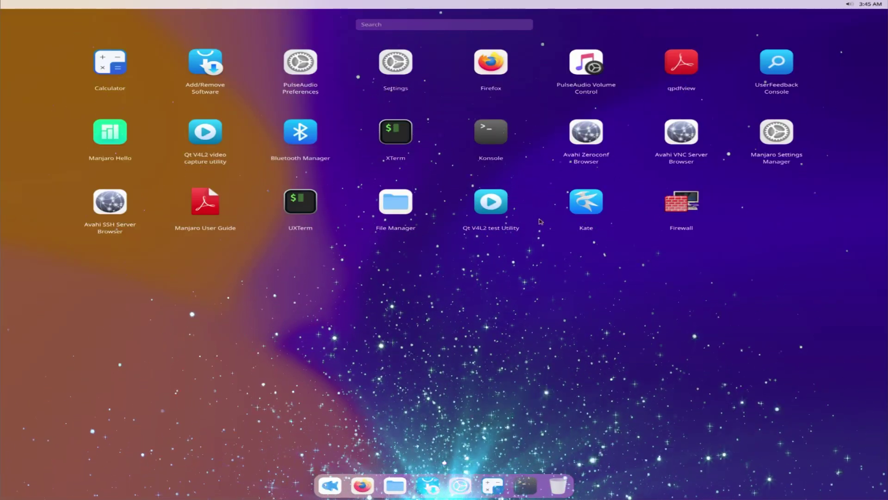
Open Manjaro User Guide and scroll through Beginner_User_Guide.pdf's opening pages in Firefox
click(215, 219)
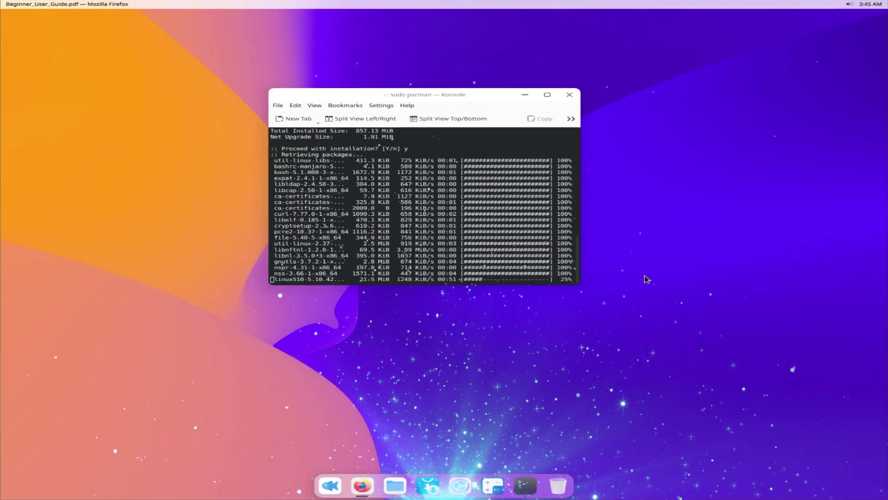
scroll(649, 250, down, 8)
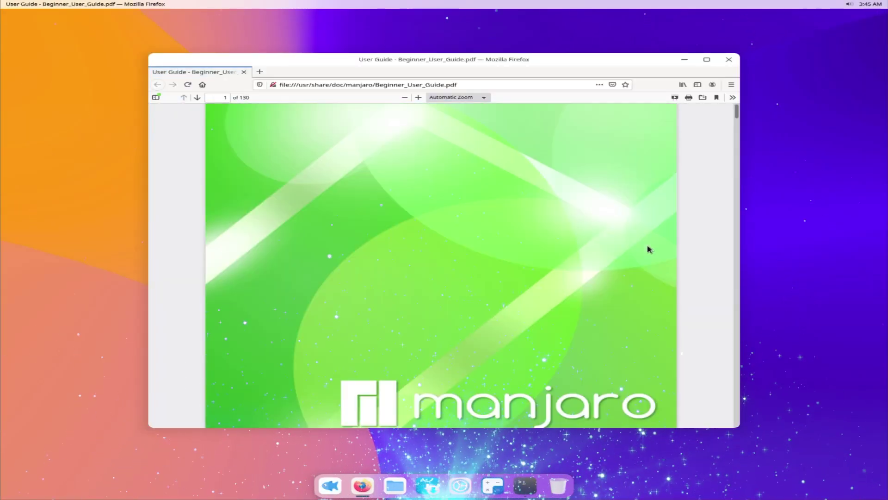
scroll(652, 235, down, 10)
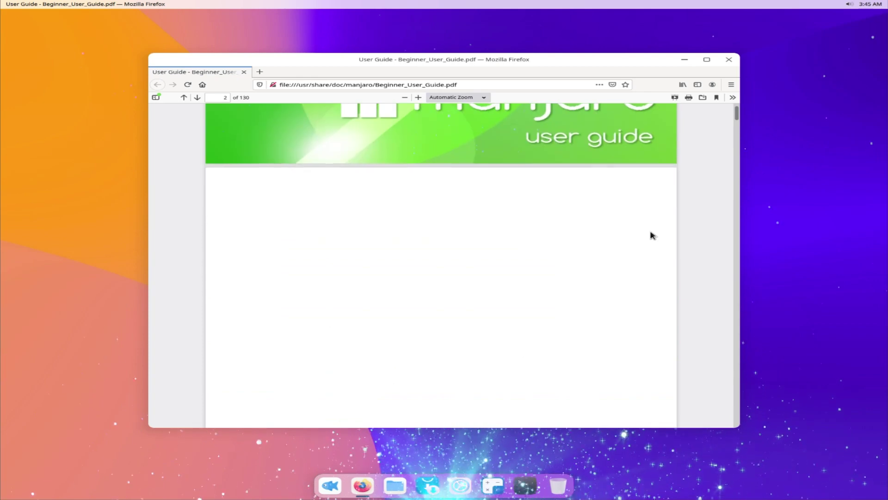
scroll(652, 235, down, 10)
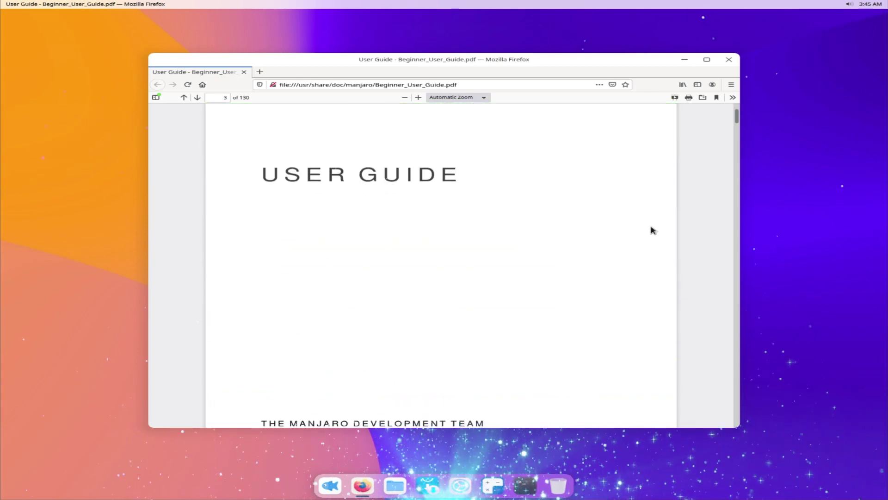